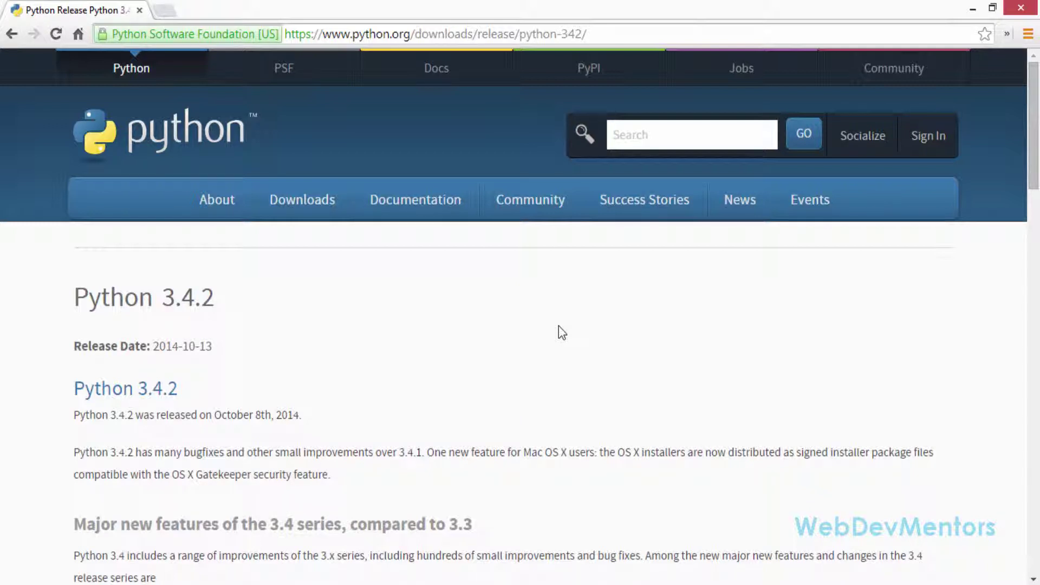
pyautogui.scroll(-1, 559, 328)
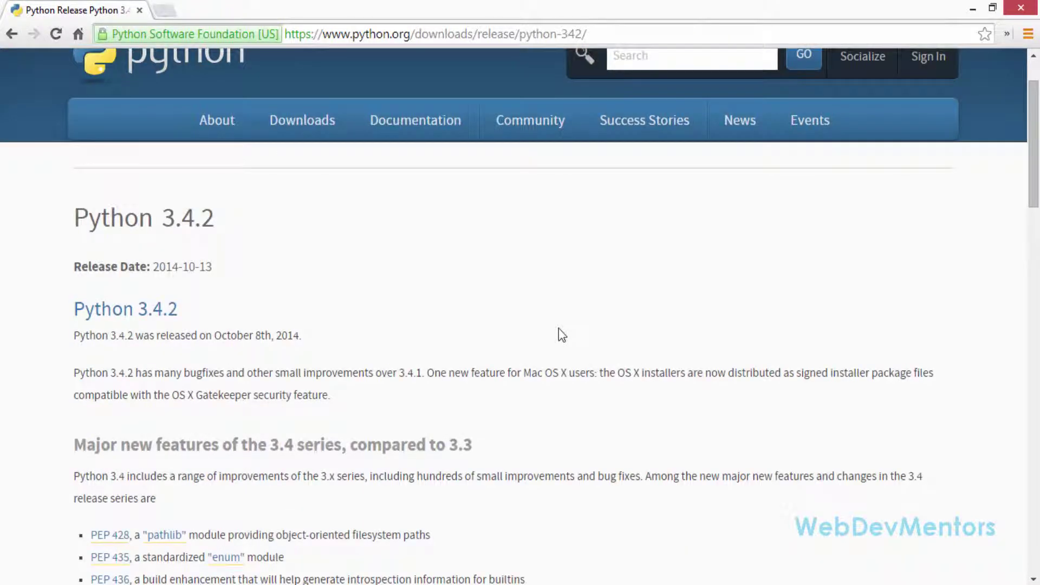
pyautogui.scroll(1, 561, 335)
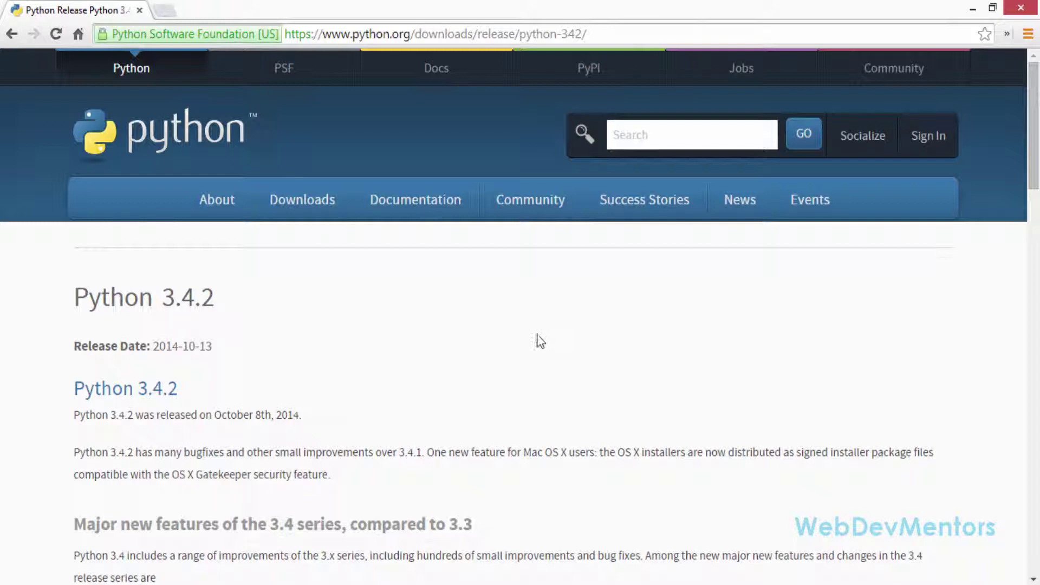
pyautogui.moveTo(172, 301); pyautogui.dragTo(216, 298)
pyautogui.click(236, 319)
pyautogui.scroll(-2, 372, 230)
pyautogui.scroll(2, 376, 232)
pyautogui.scroll(-20, 377, 230)
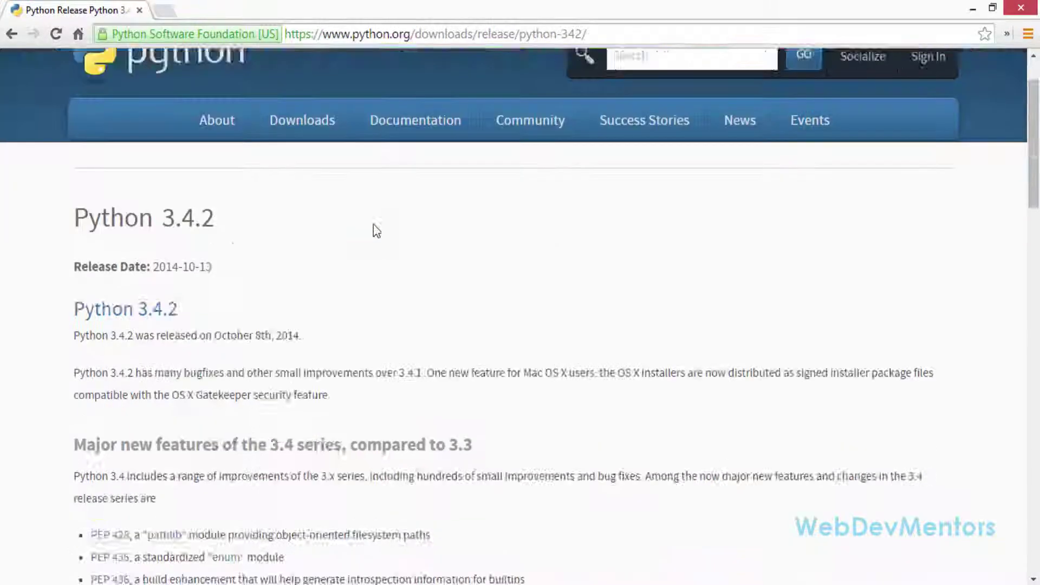
pyautogui.scroll(3, 376, 224)
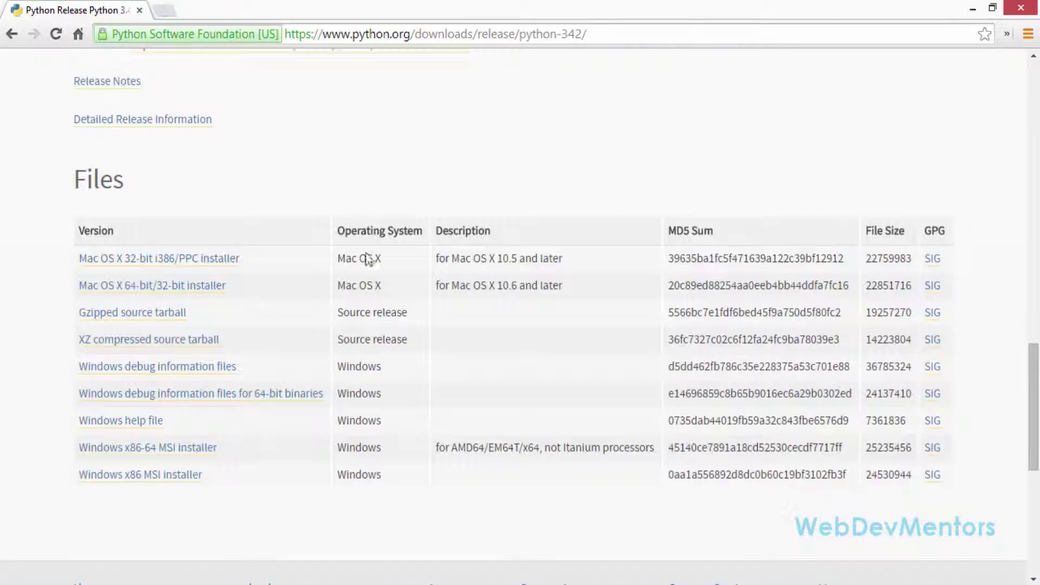
pyautogui.scroll(1, 87, 336)
pyautogui.moveTo(81, 246); pyautogui.dragTo(258, 523)
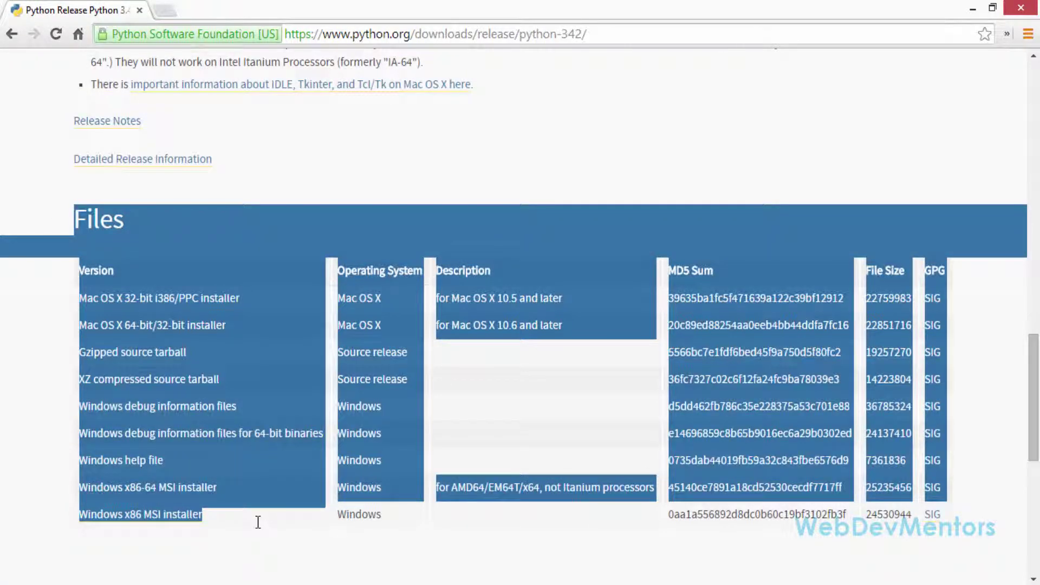
pyautogui.click(266, 548)
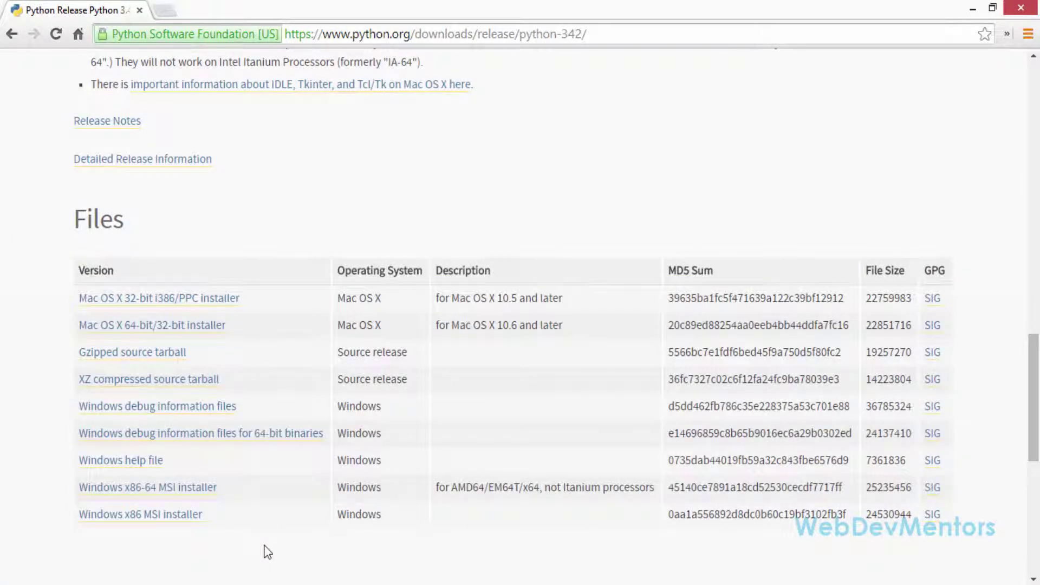
pyautogui.scroll(15, 265, 547)
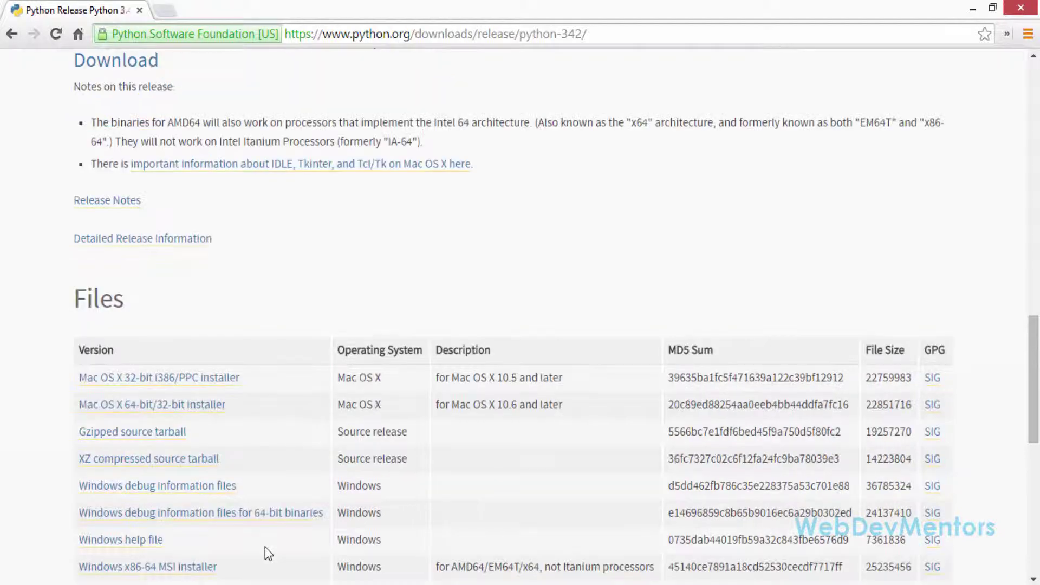
pyautogui.scroll(-2, 292, 339)
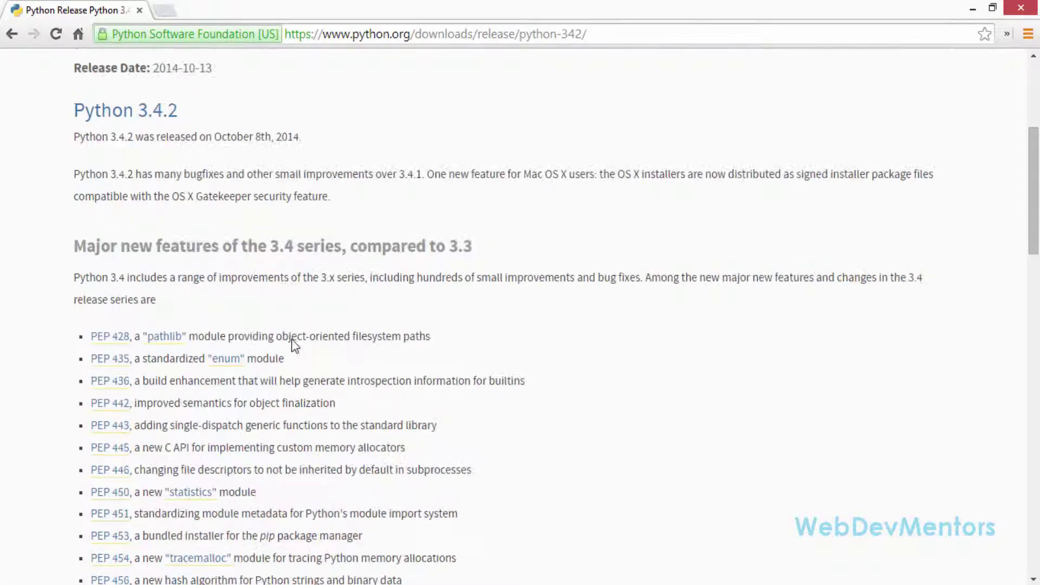
pyautogui.scroll(-2, 292, 326)
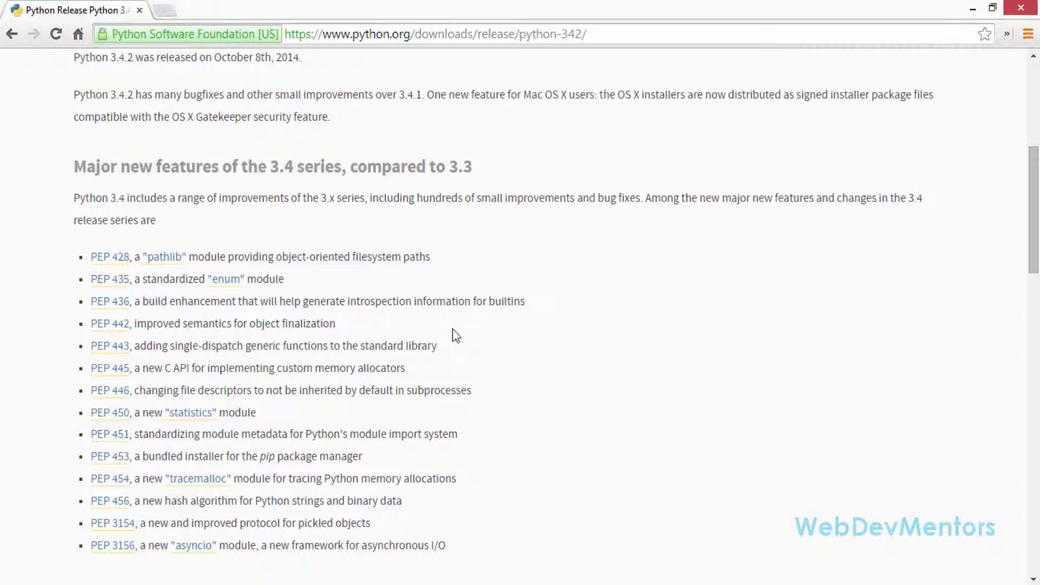
pyautogui.scroll(-4, 443, 347)
pyautogui.scroll(-3, 444, 359)
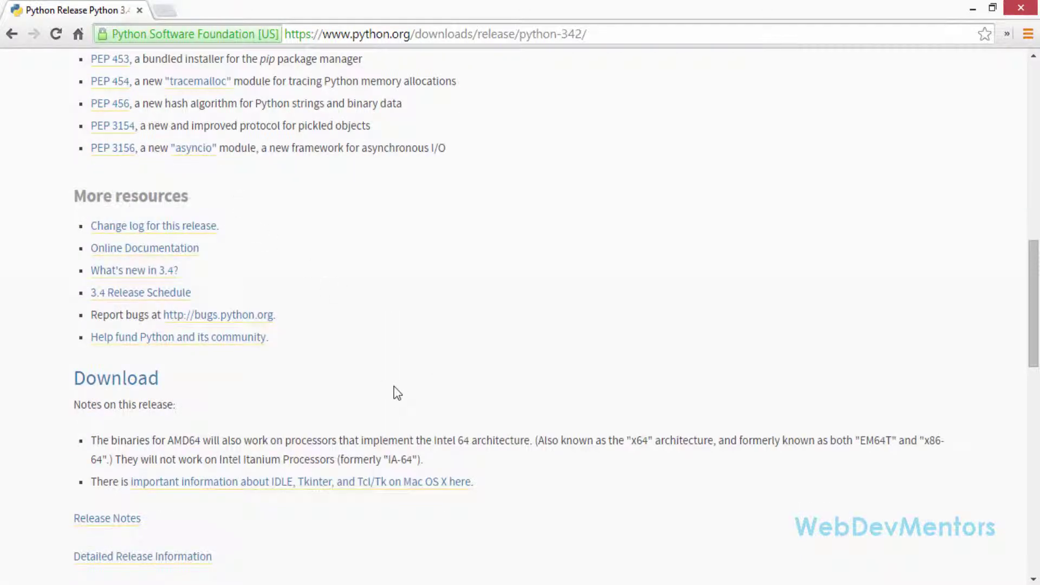
pyautogui.scroll(-7, 394, 386)
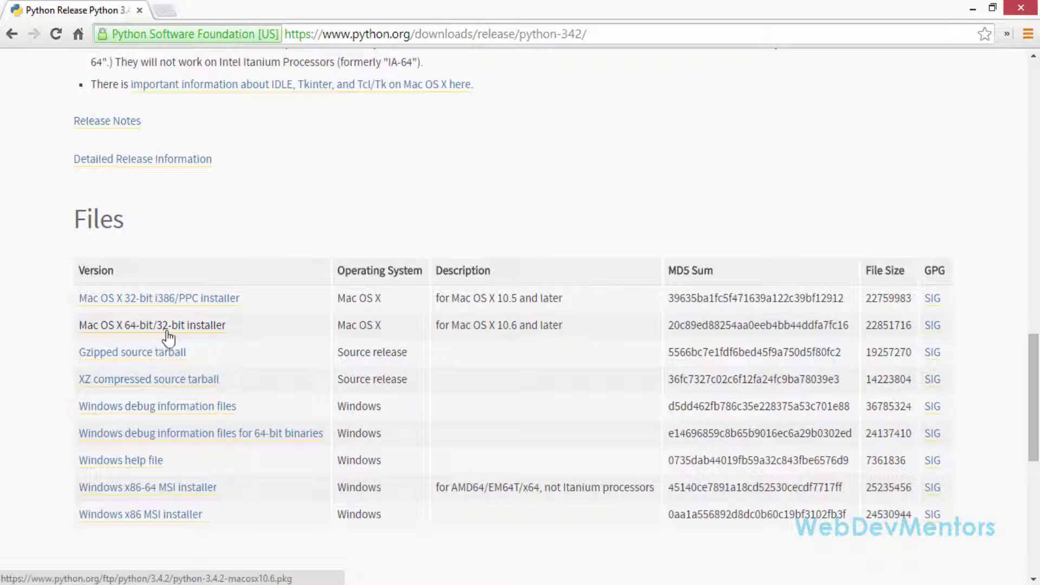
# Scroll to the Files table, then switch to File Explorer at Downloads\Programs
pyautogui.scroll(-1, 53, 320)
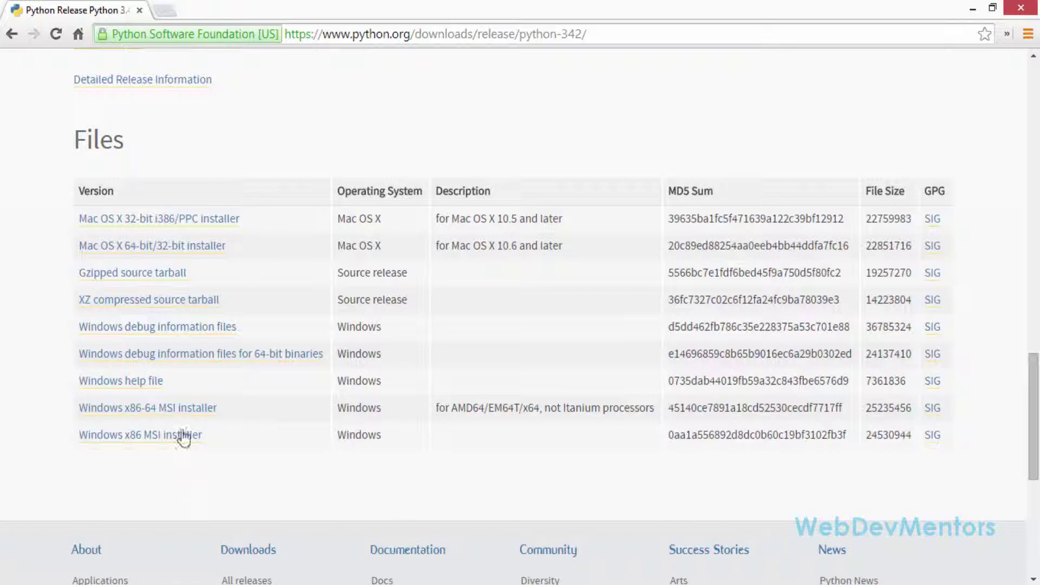
pyautogui.hotkey('alt', 'Tab')
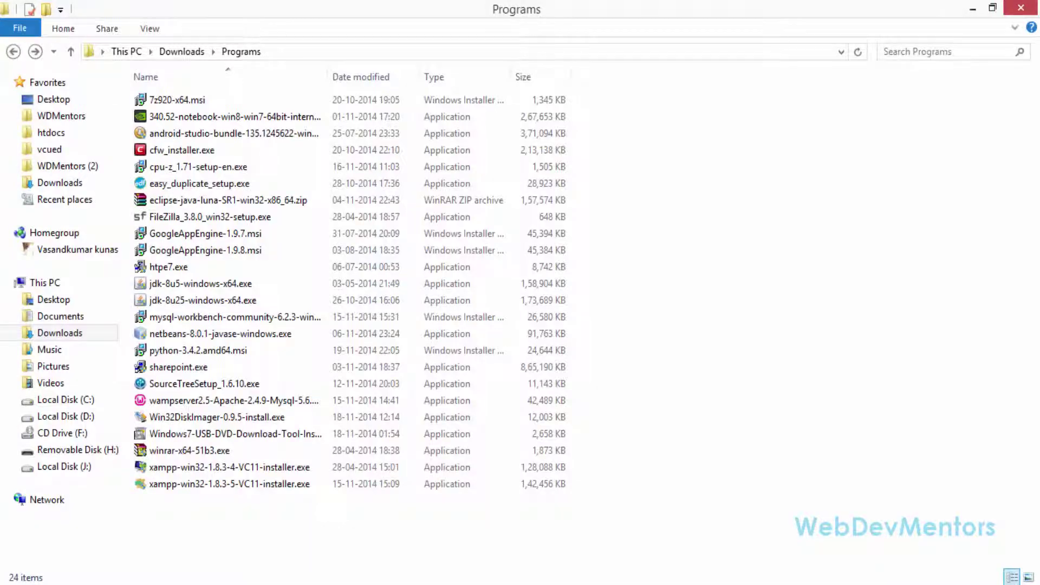
# Run the python-3.4.2.amd64.msi installer from the Downloads\Programs folder
pyautogui.click(168, 351)
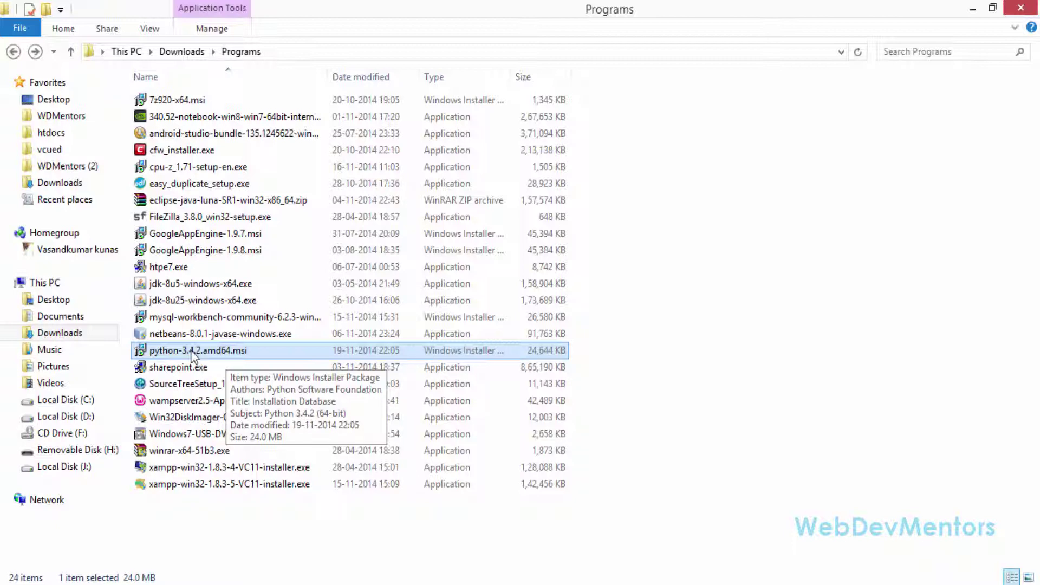
pyautogui.doubleClick(250, 350)
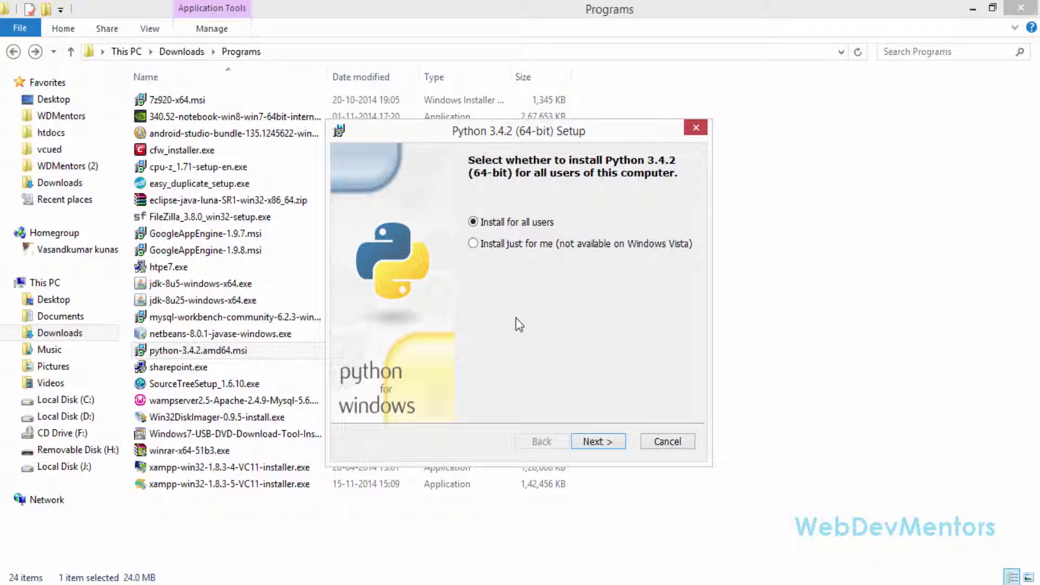
# Choose 'Install for all users' and accept C:\Python34\ as the destination folder
pyautogui.click(474, 245)
pyautogui.click(473, 222)
pyautogui.click(596, 443)
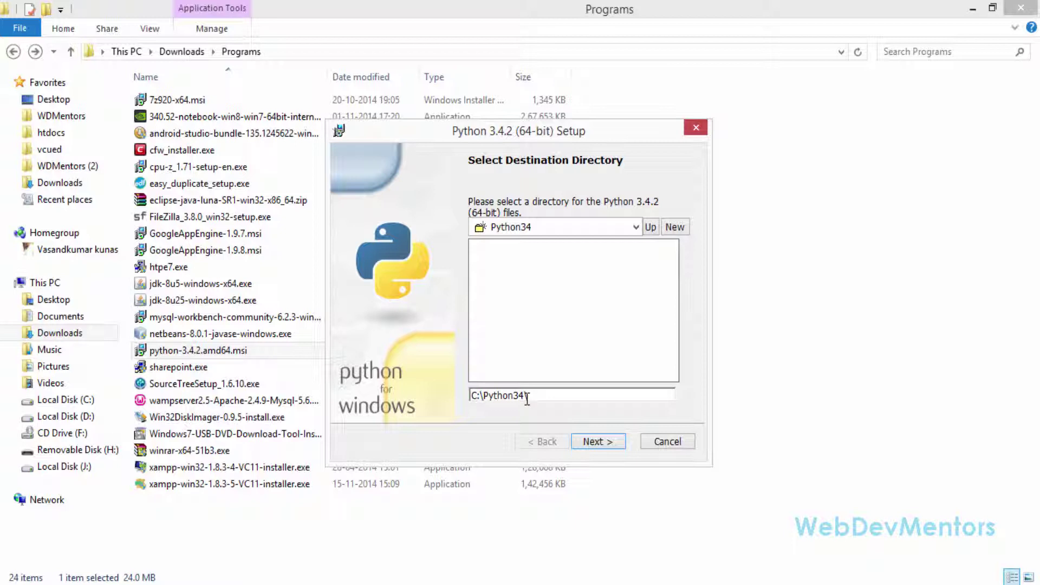
pyautogui.click(596, 443)
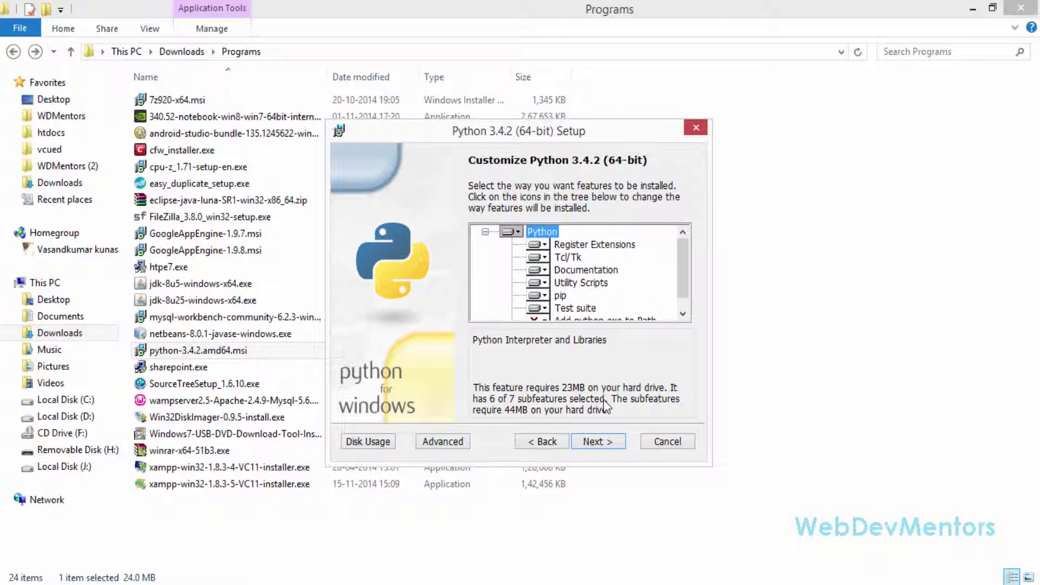
# Accept the default Python 3.4.2 features, let installation complete, then finish the wizard
pyautogui.click(596, 441)
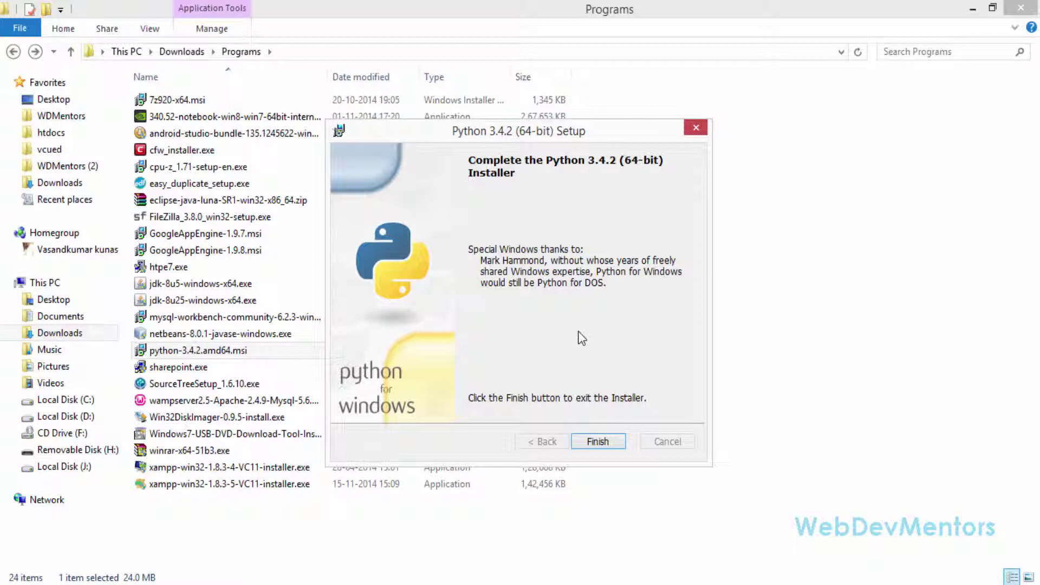
pyautogui.click(596, 443)
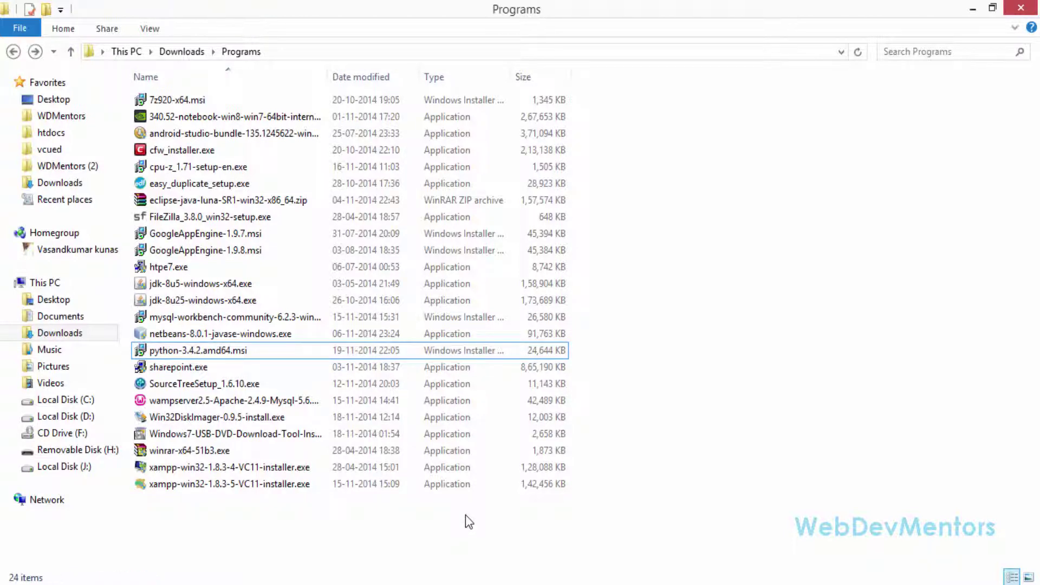
# Launch python.exe from the C:\Python34 folder on Local Disk (C:)
pyautogui.click(86, 403)
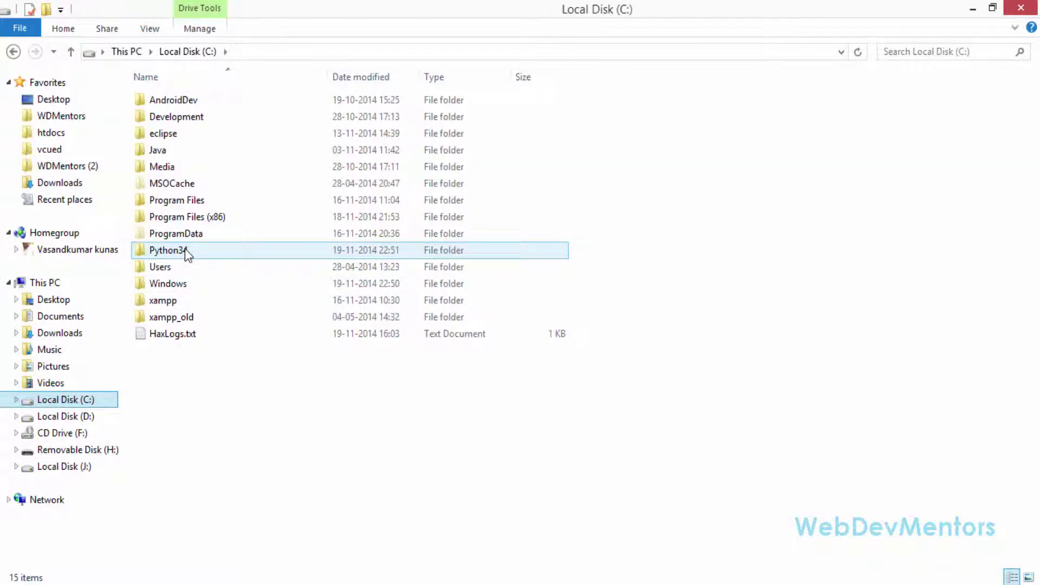
pyautogui.moveTo(185, 254)
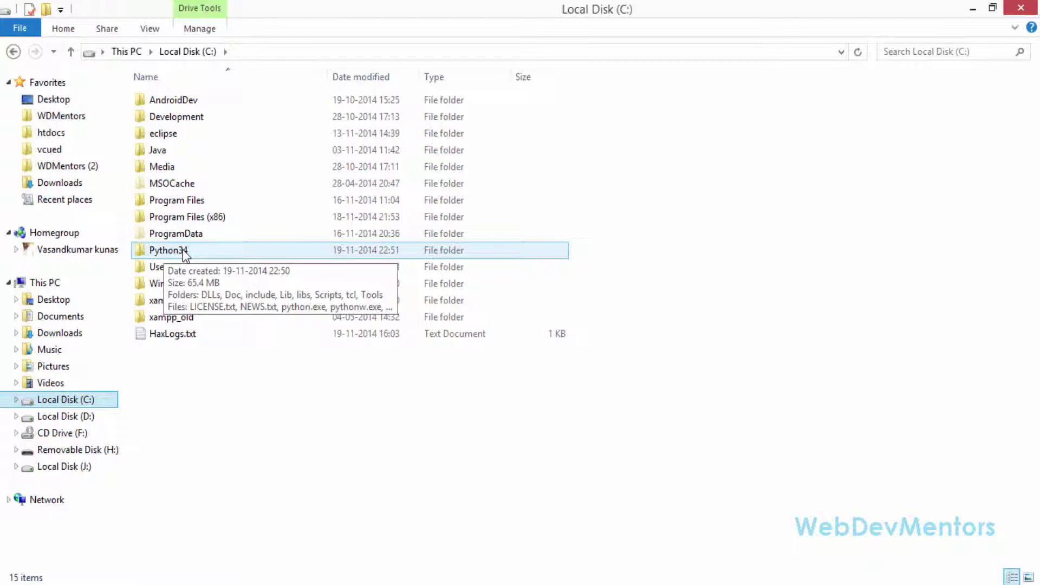
pyautogui.doubleClick(185, 254)
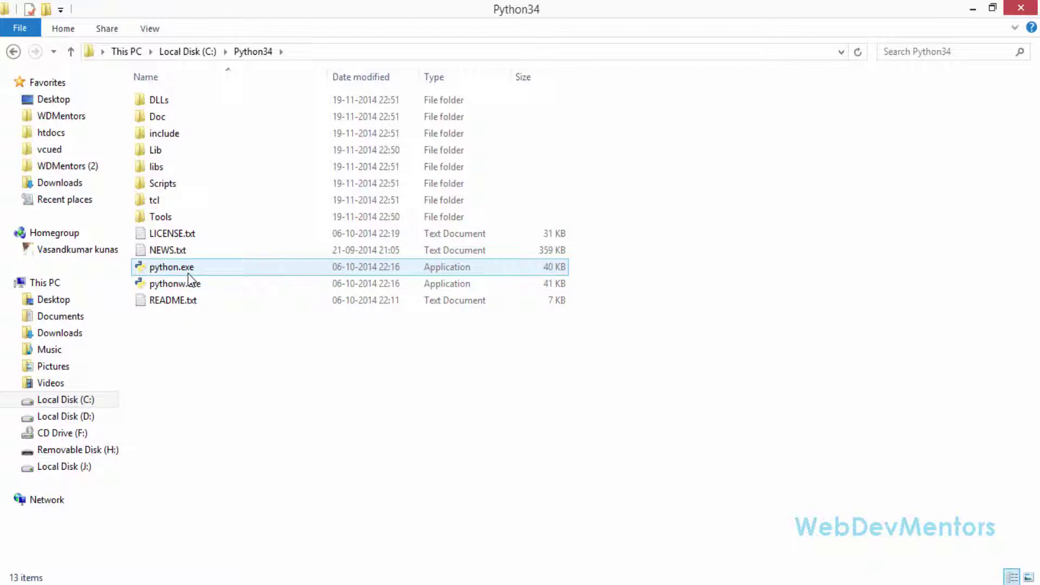
pyautogui.doubleClick(189, 271)
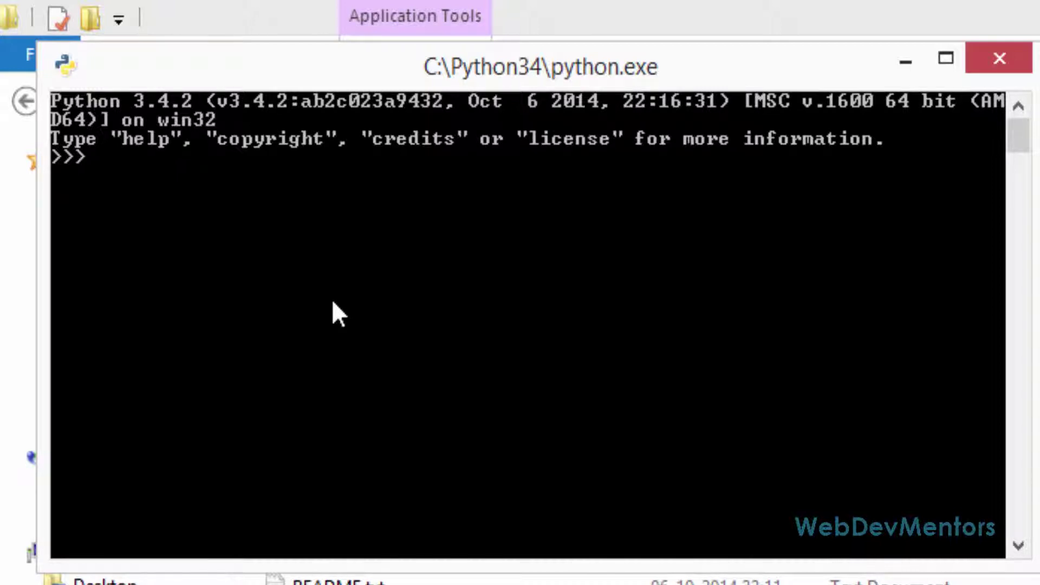
# Evaluate 2 + 3 at the >>> prompt and get 5
pyautogui.write('2 + 3')
pyautogui.press('Return')
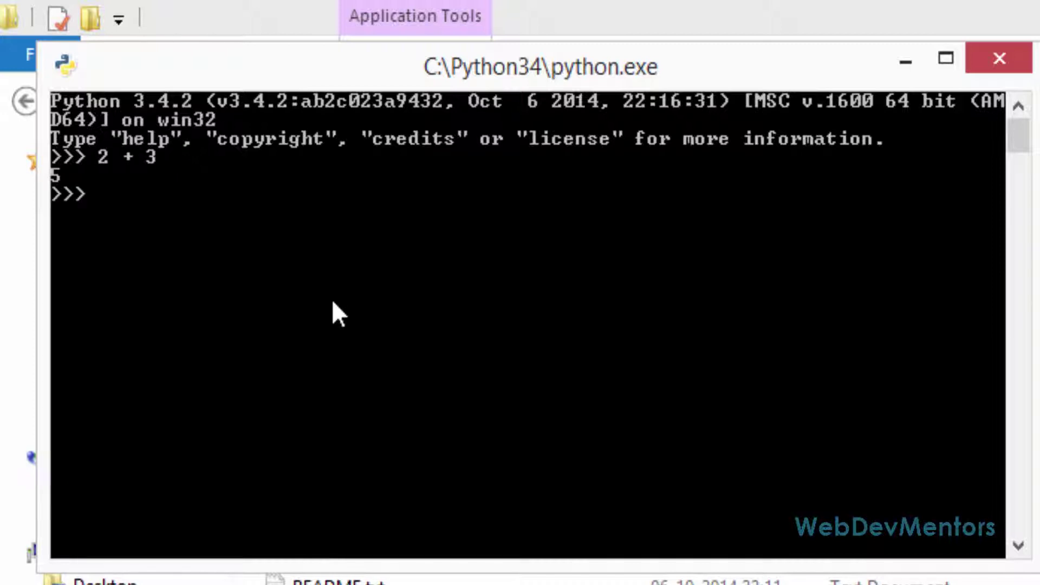